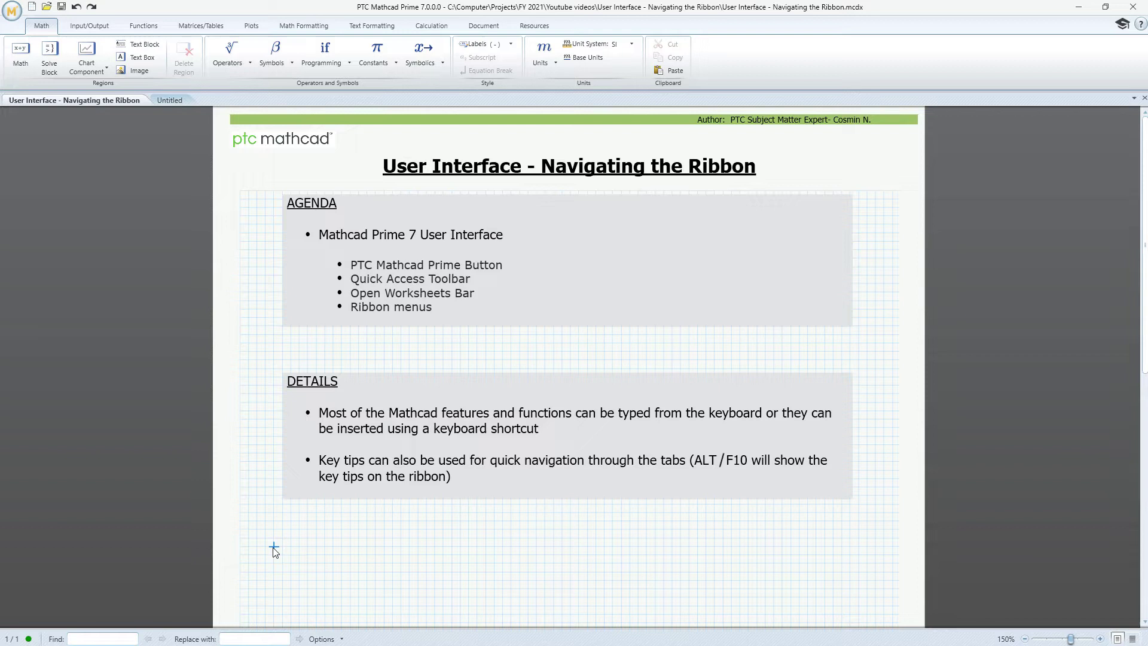
# View the app menu's recent worksheets, then add Solve Block to the quick access toolbar and remove it again
pyautogui.click(11, 11)
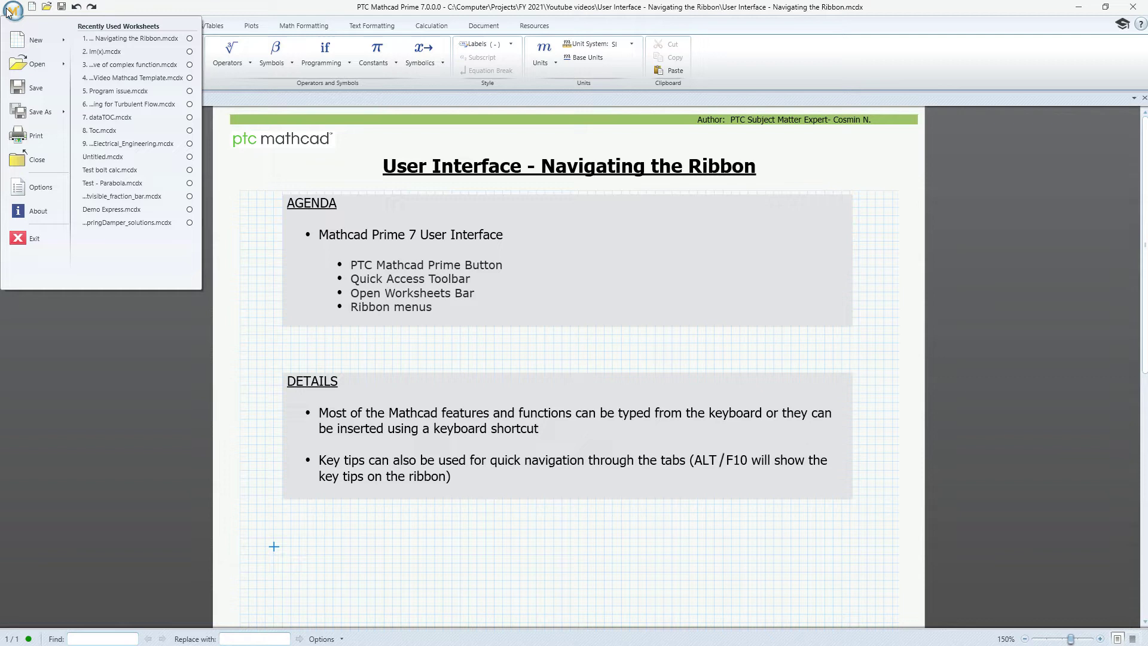
pyautogui.click(7, 12)
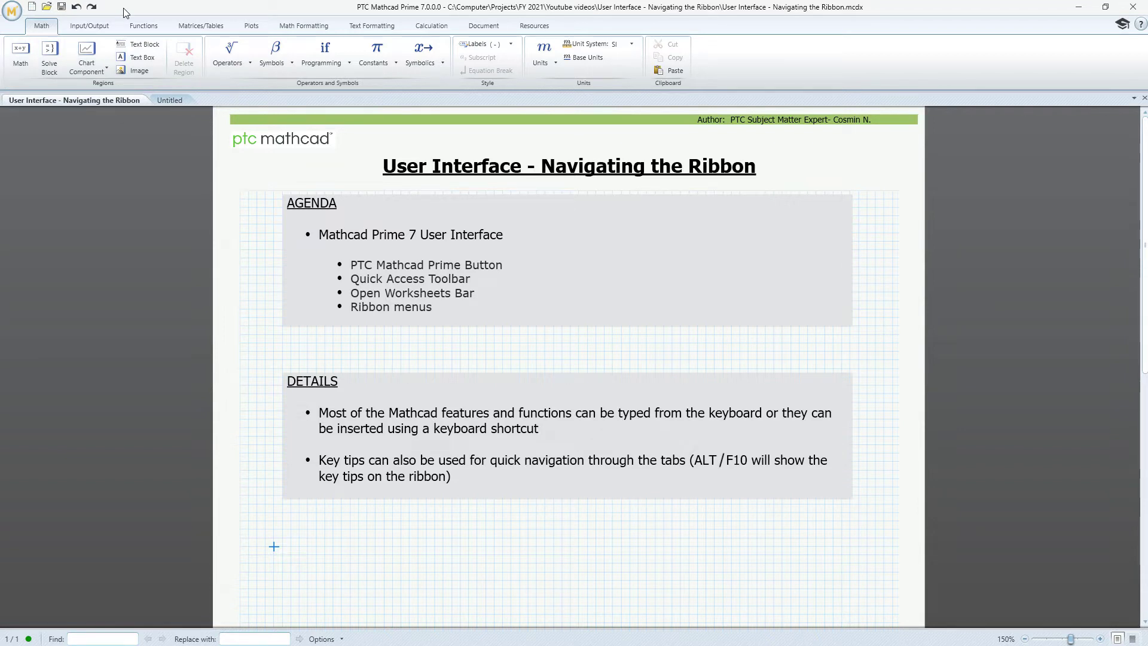
pyautogui.rightClick(59, 74)
pyautogui.click(92, 79)
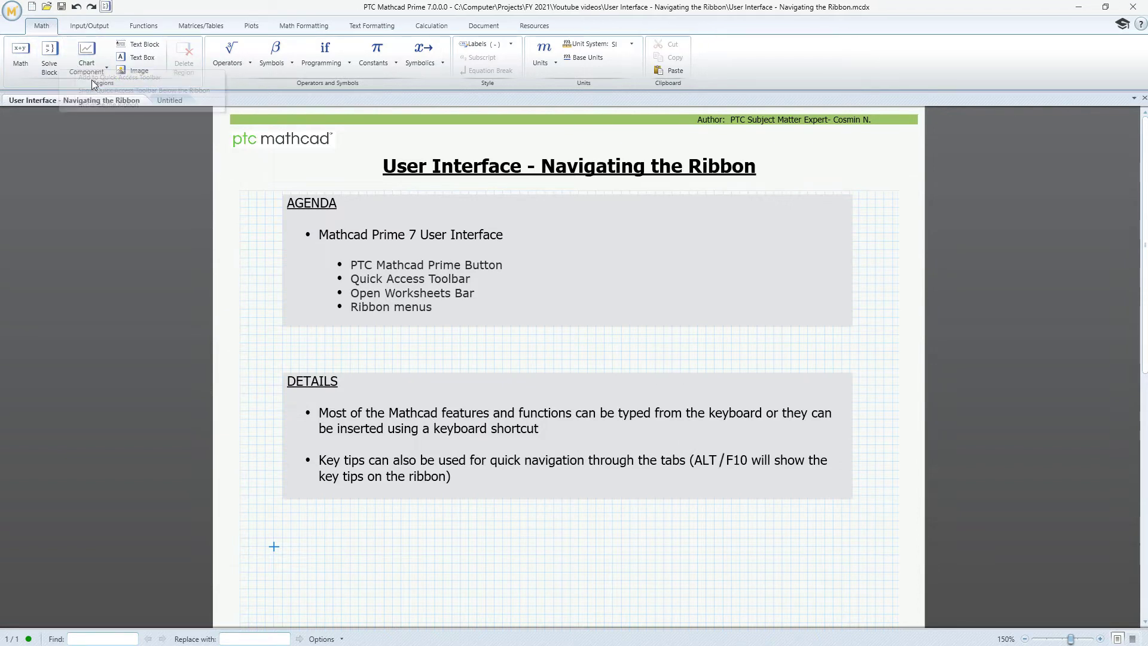
pyautogui.rightClick(109, 10)
pyautogui.click(138, 17)
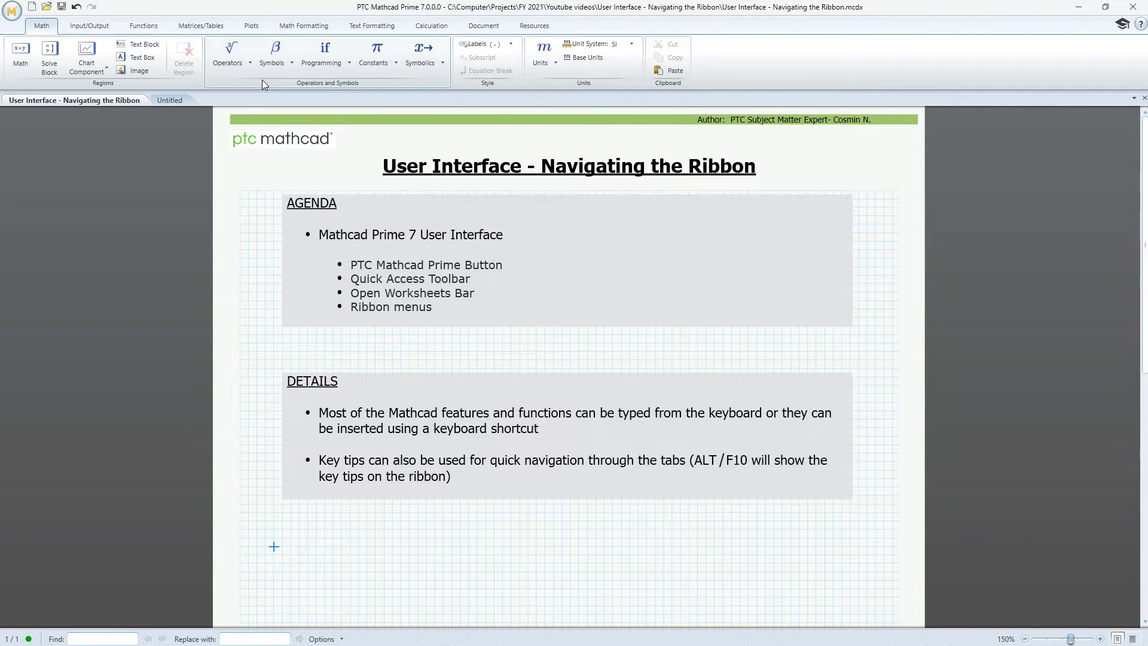
# Browse the Operators, Symbols, Programming, Constants and Symbolics palettes, then close the last one
pyautogui.click(242, 57)
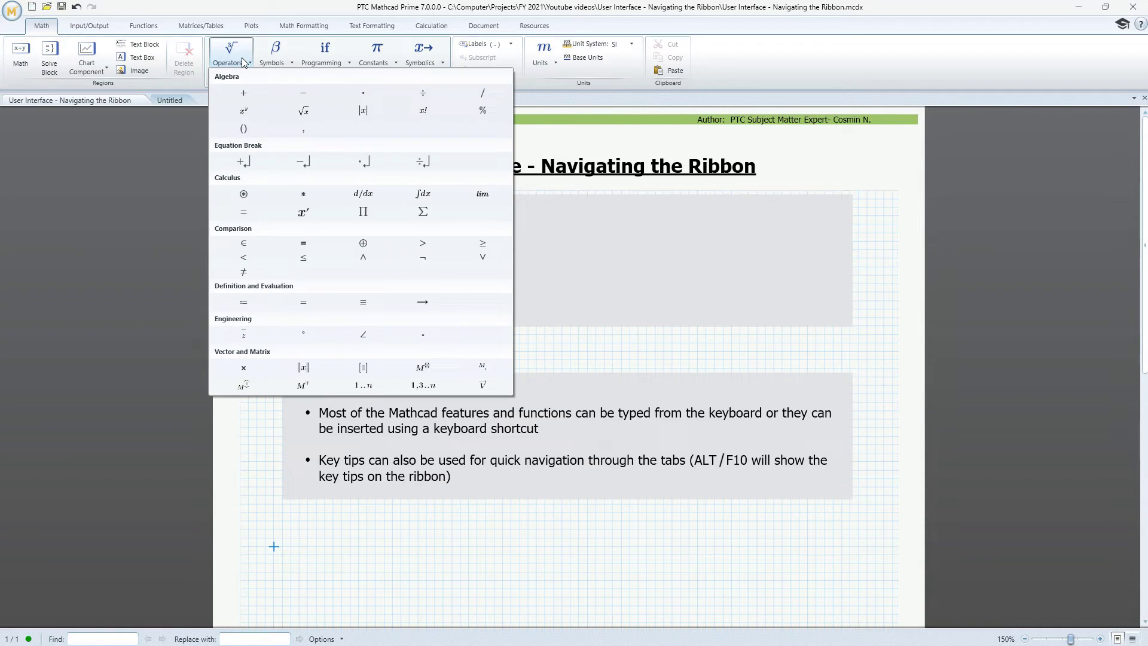
pyautogui.click(278, 60)
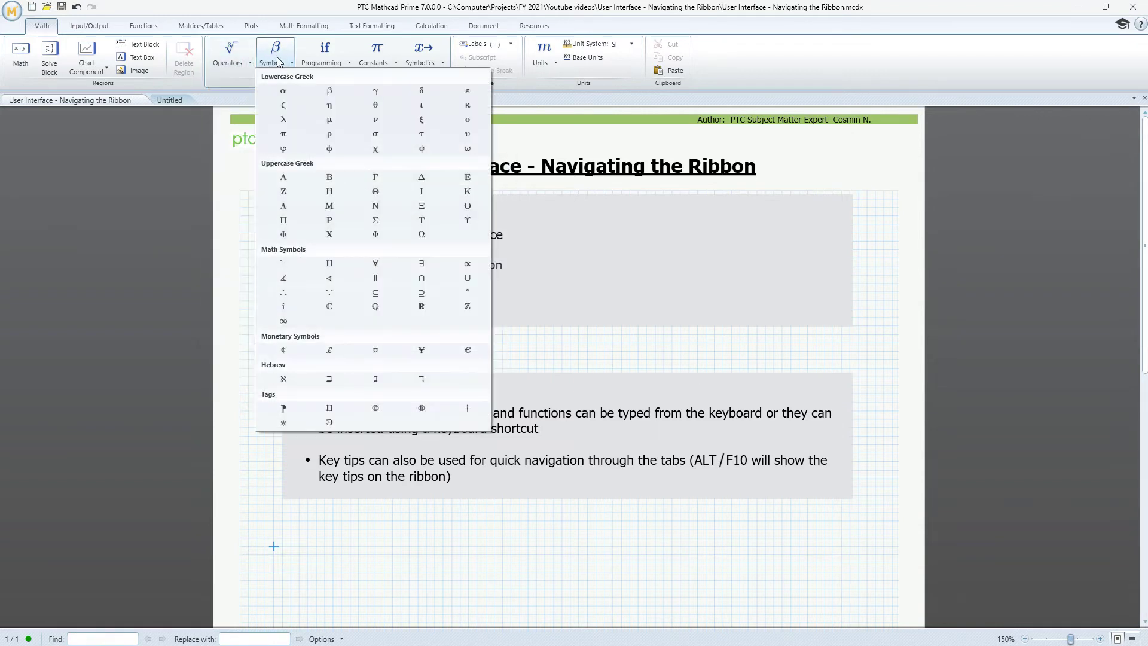
pyautogui.click(315, 60)
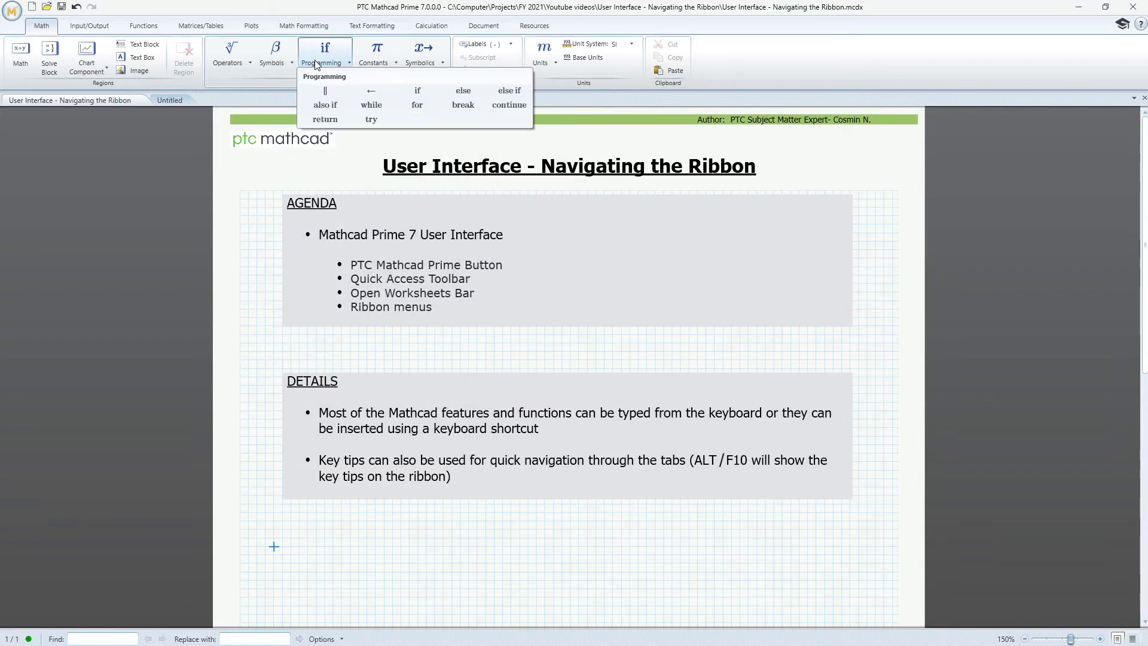
pyautogui.click(363, 58)
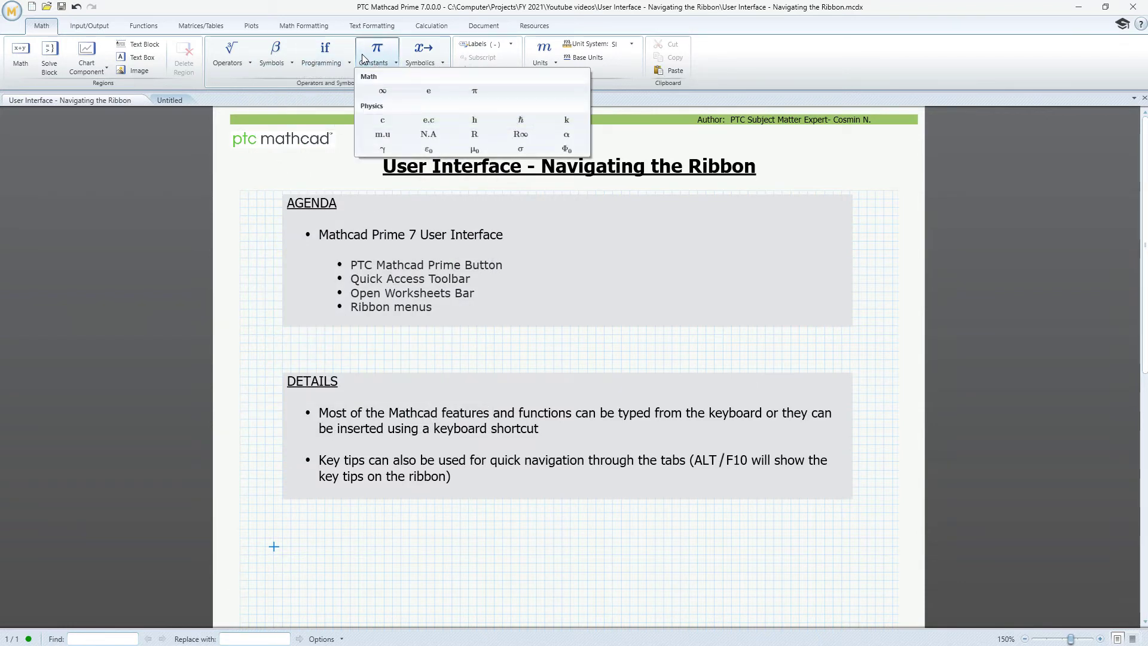
pyautogui.click(418, 61)
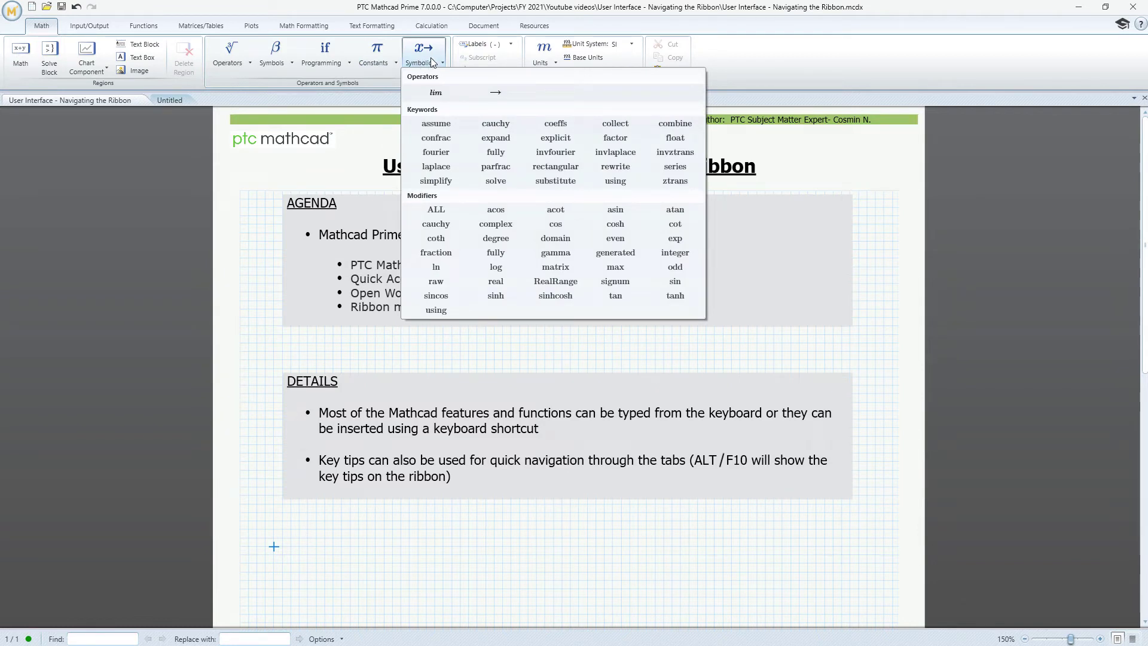
pyautogui.click(386, 88)
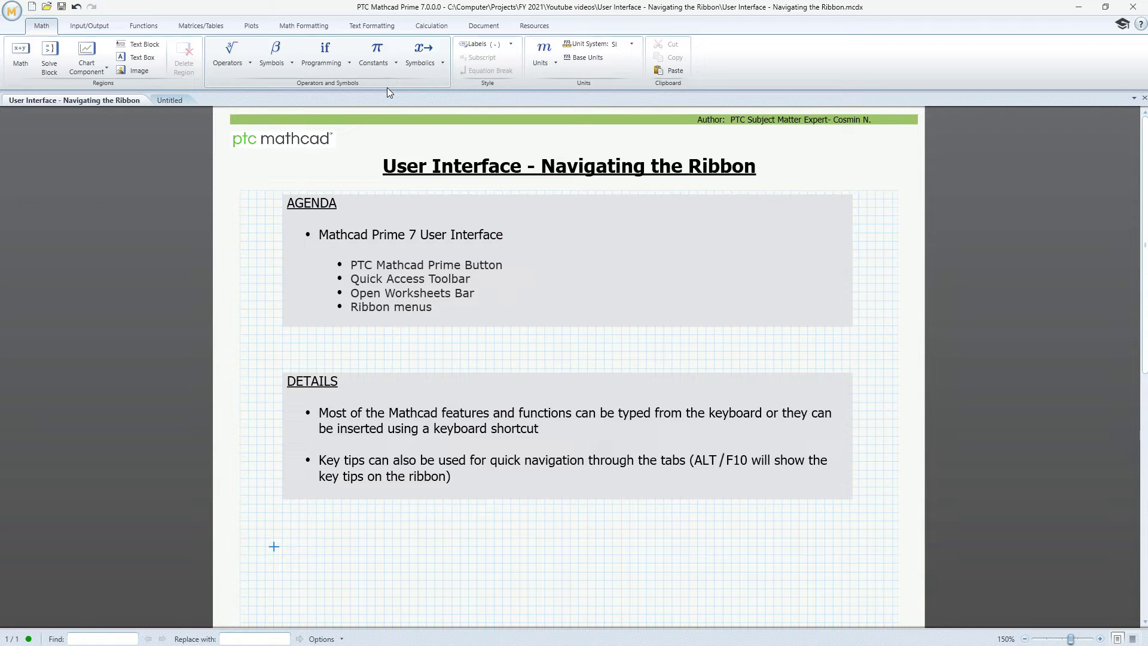
# Check the label style list, then scroll the units list through Energy, Force and Length
pyautogui.click(494, 42)
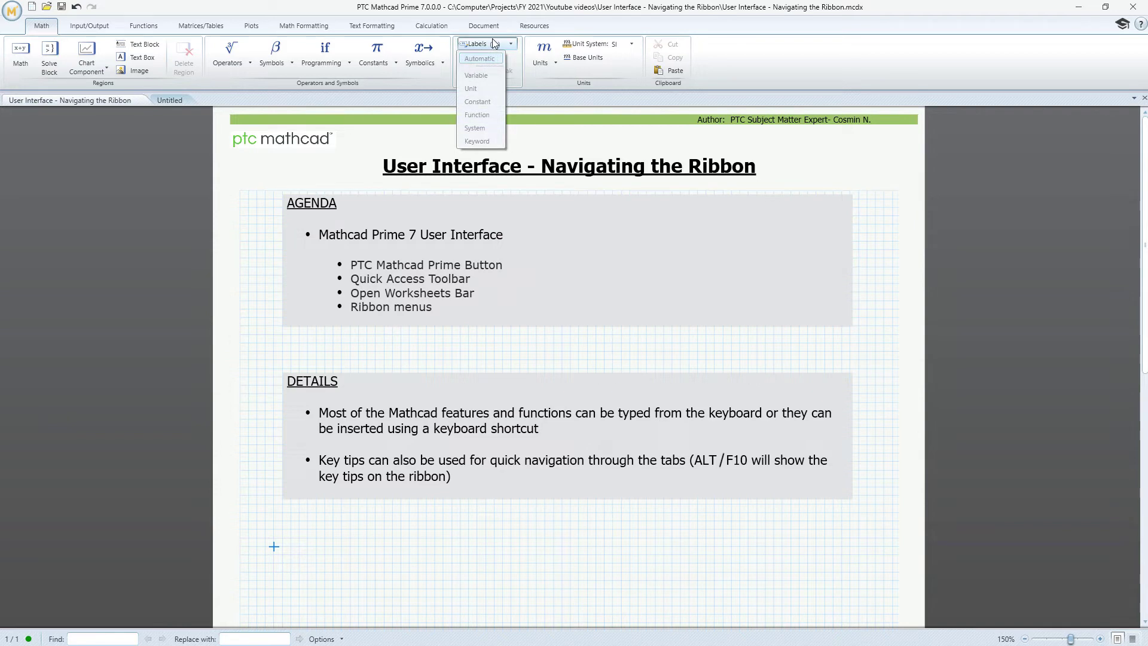
pyautogui.click(497, 47)
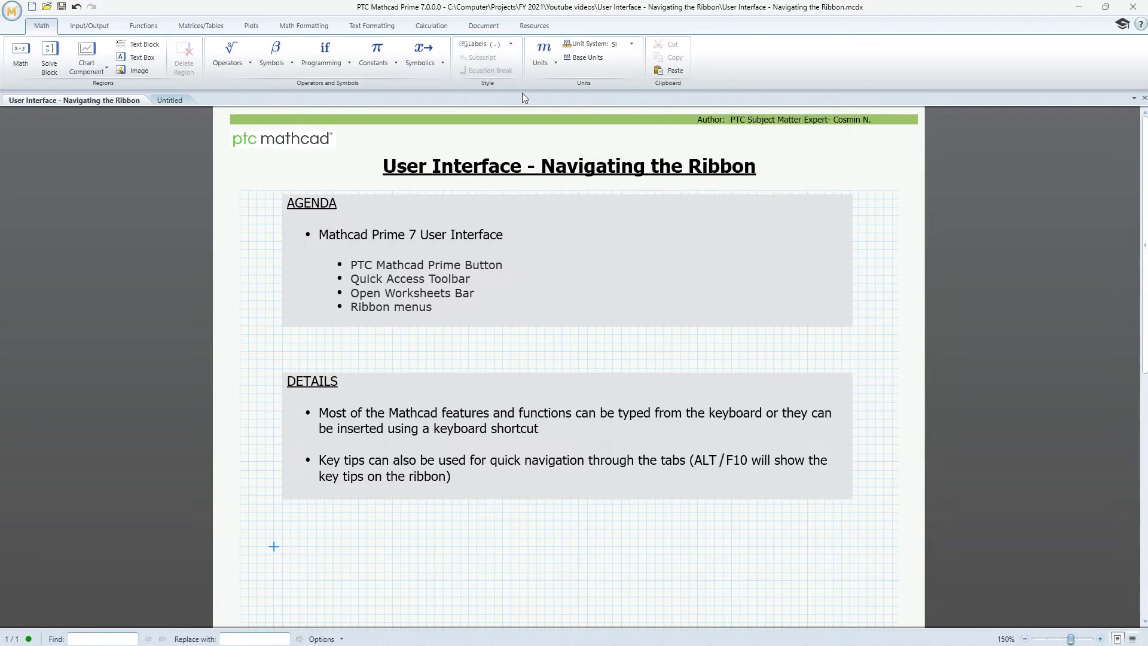
pyautogui.click(545, 57)
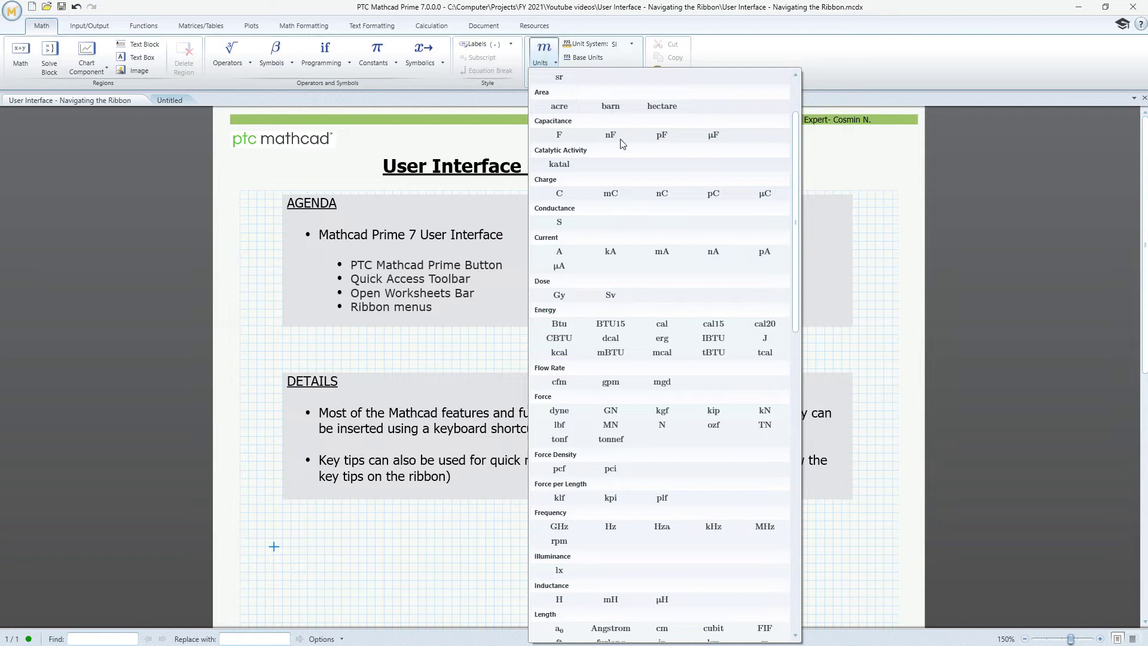
pyautogui.scroll(-4, 622, 143)
pyautogui.scroll(-3, 622, 144)
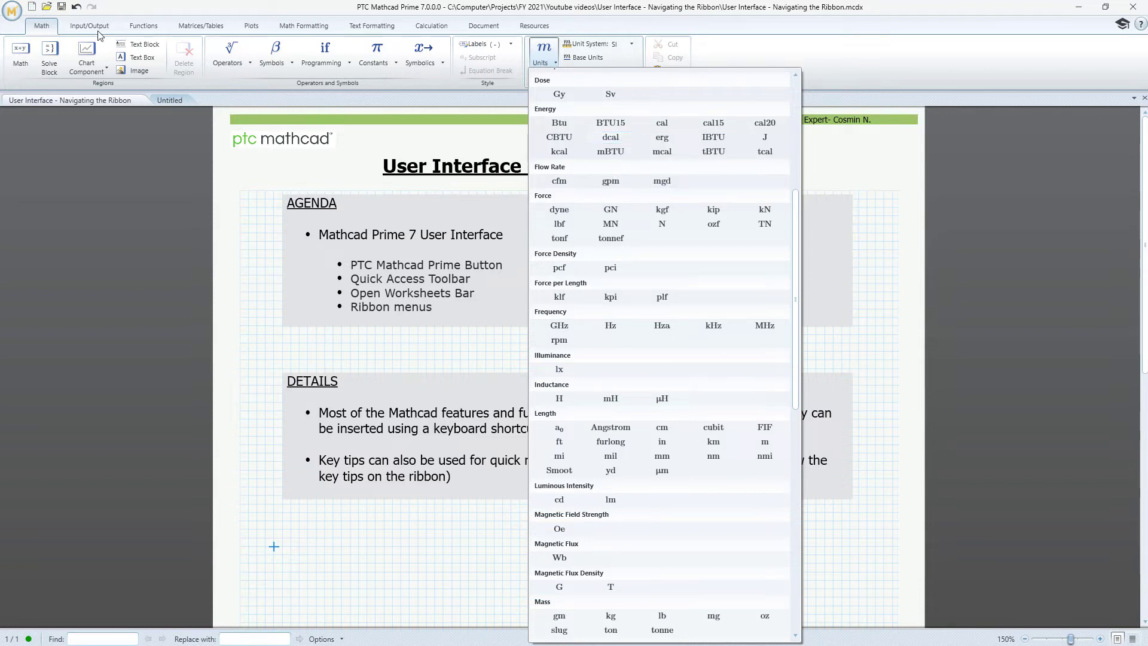
# Dismiss the units list and show the Input/Output tab's worksheet and data import commands
pyautogui.click(77, 30)
pyautogui.click(77, 30)
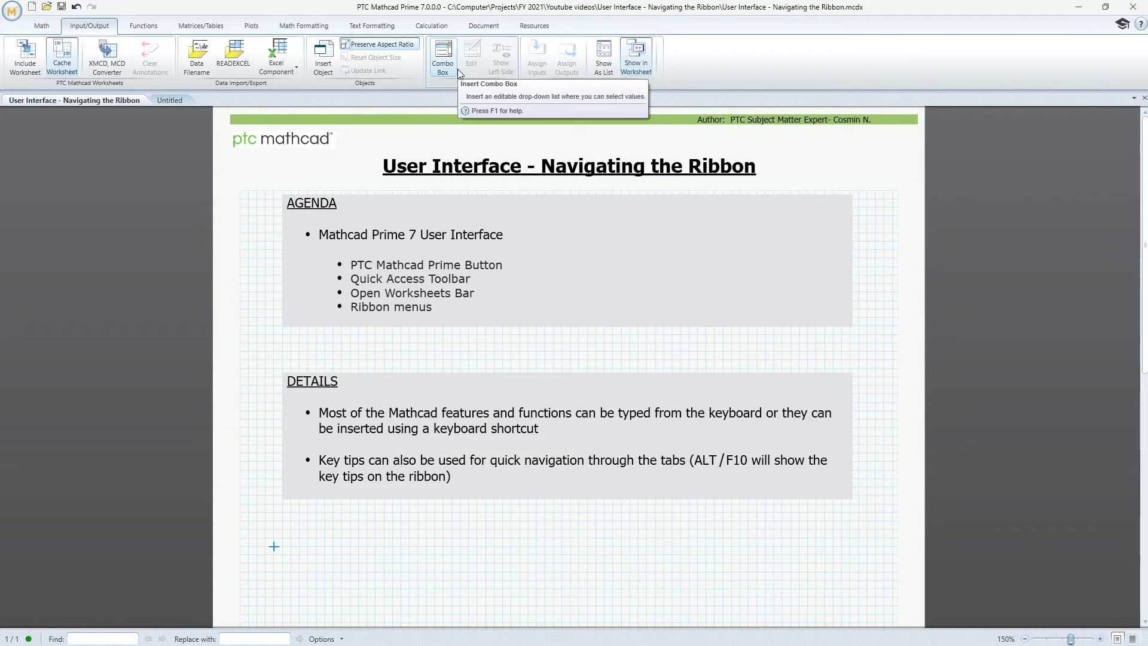
# On the Functions tab, open All Functions to list categories from Bessel to Vector and Matrix
pyautogui.click(152, 26)
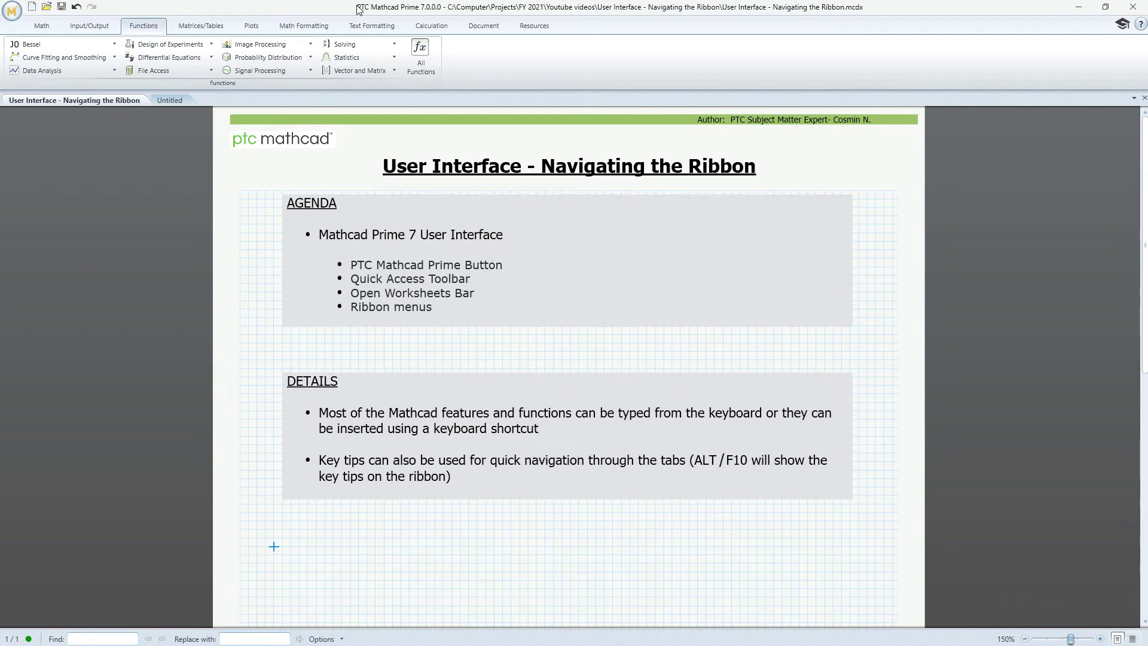
pyautogui.click(421, 55)
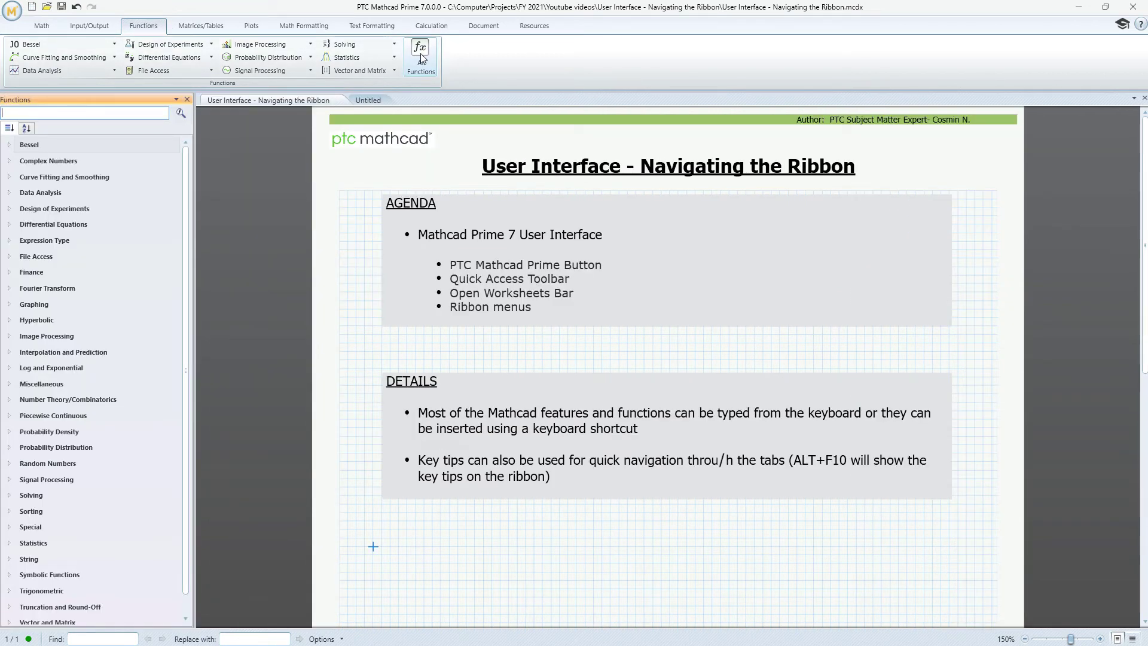
# Search functions for 'trig', expand Trigonometric to view asec, then close the functions pane
pyautogui.click(36, 112)
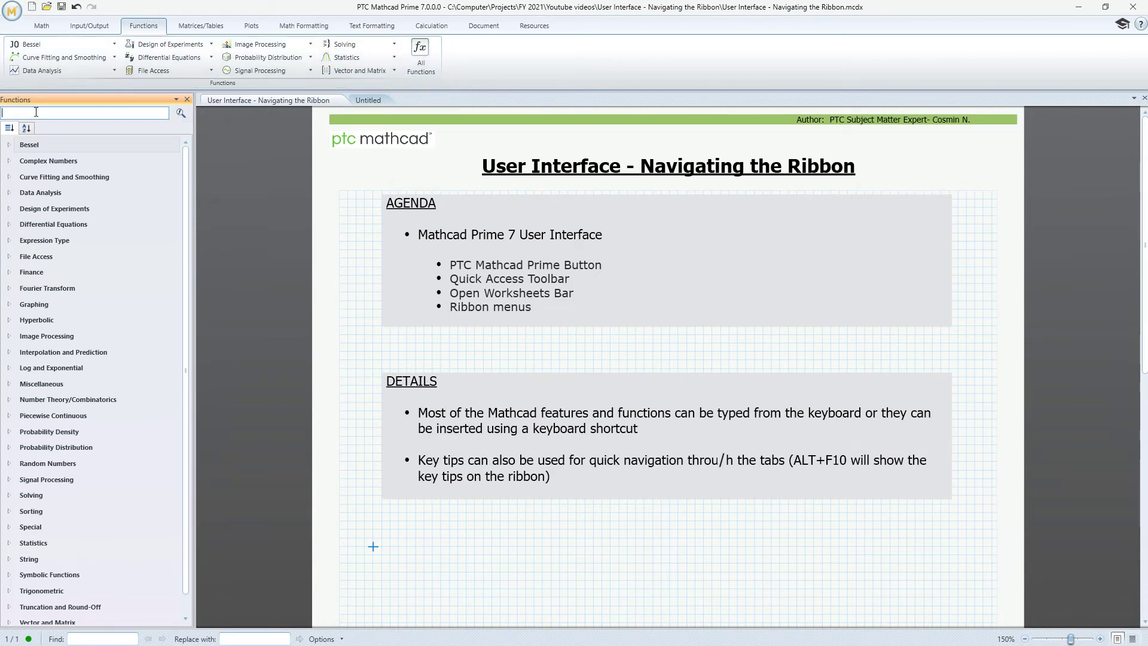
pyautogui.write('trig')
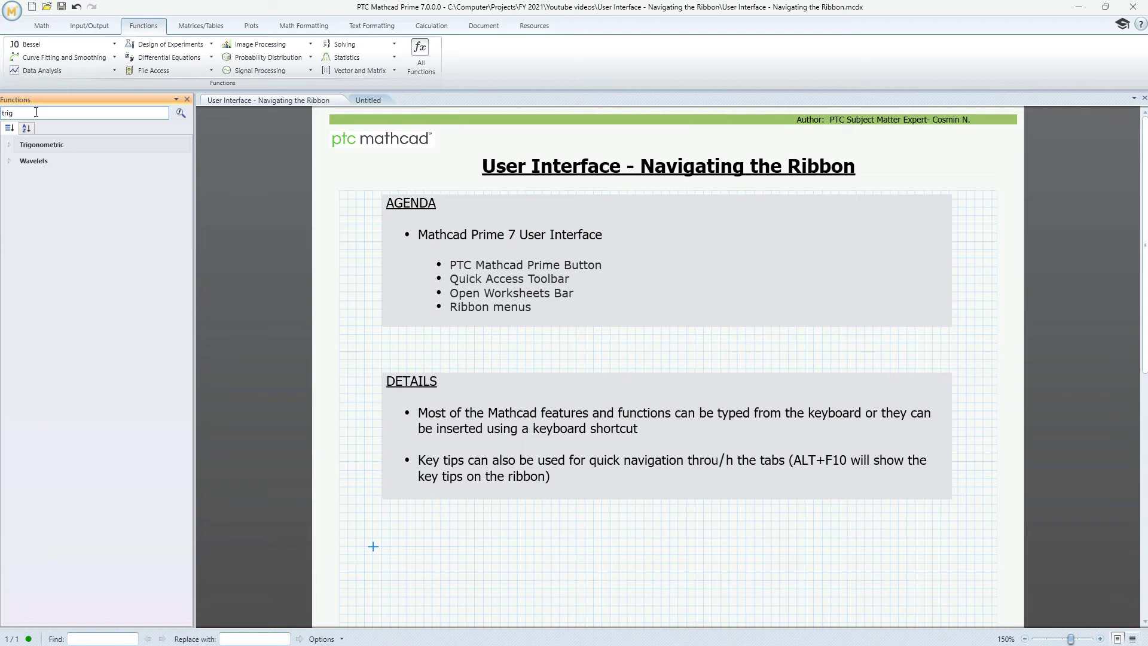
pyautogui.click(9, 144)
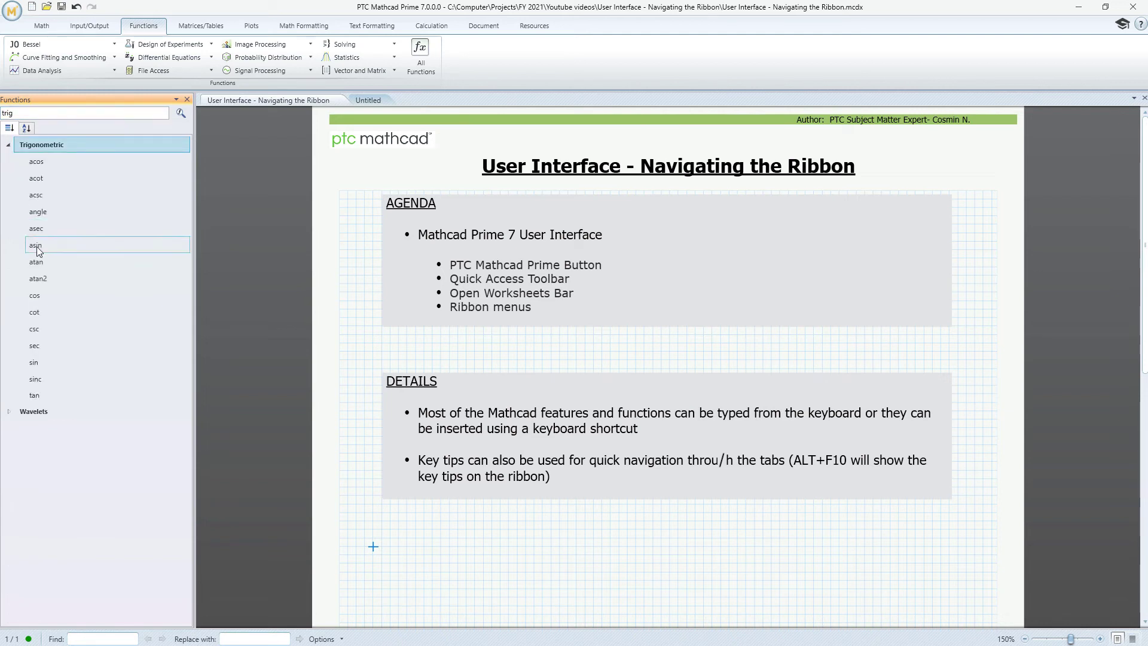
pyautogui.moveTo(48, 234)
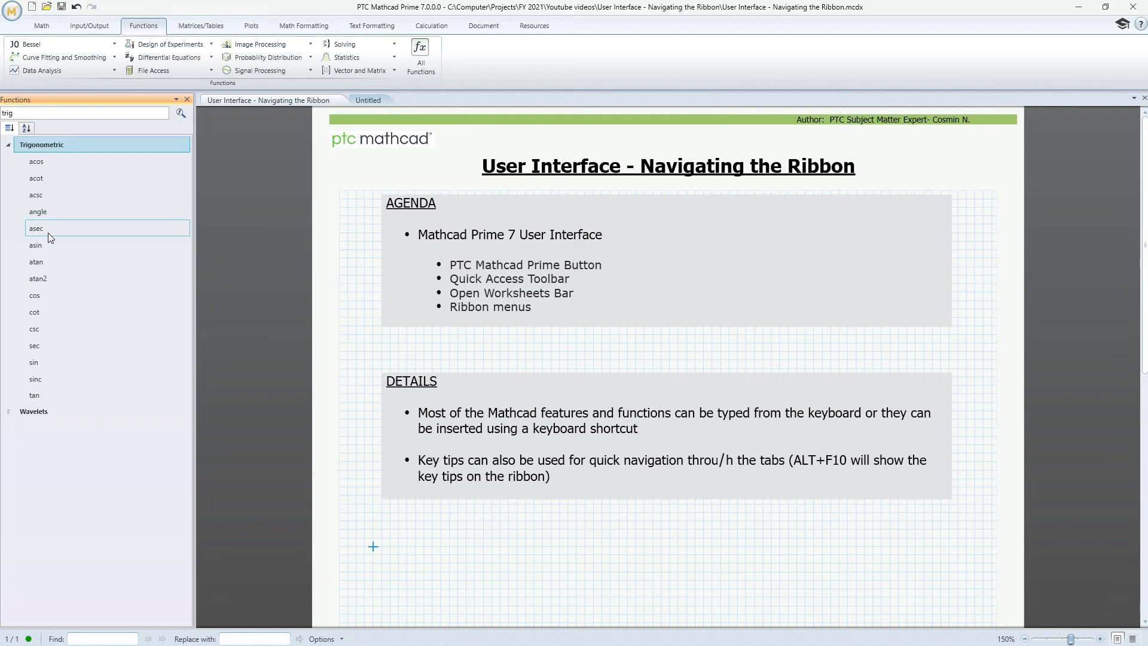
pyautogui.click(186, 100)
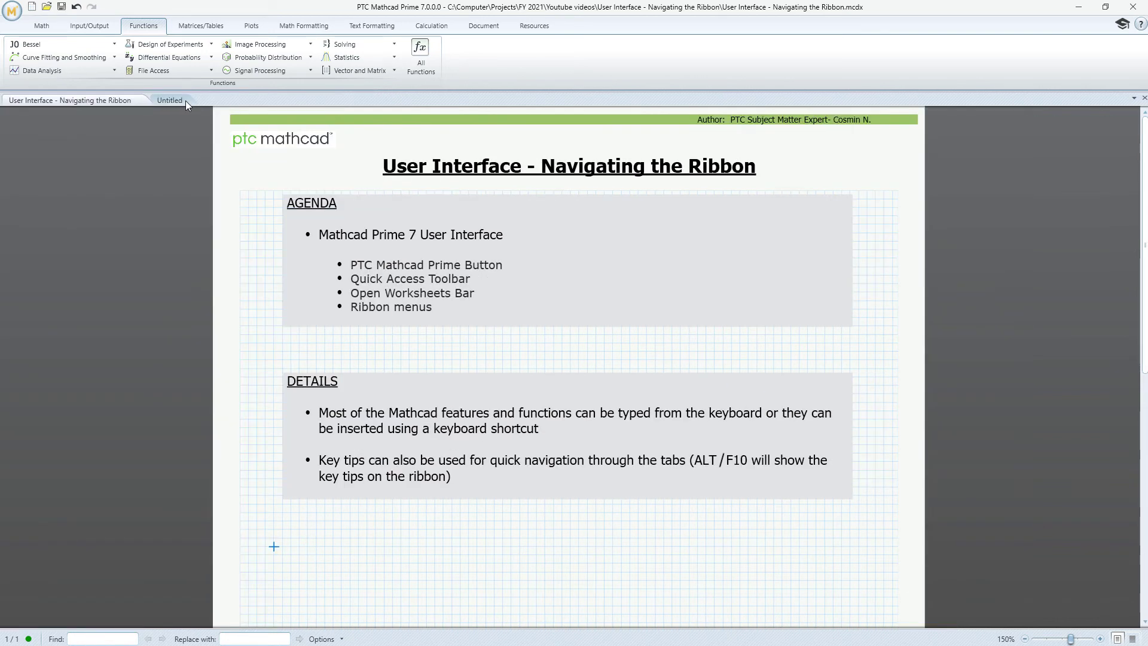
# Browse the Matrices/Tables and Plots tabs, check Insert Plot's plot types, then show Math Formatting
pyautogui.click(198, 27)
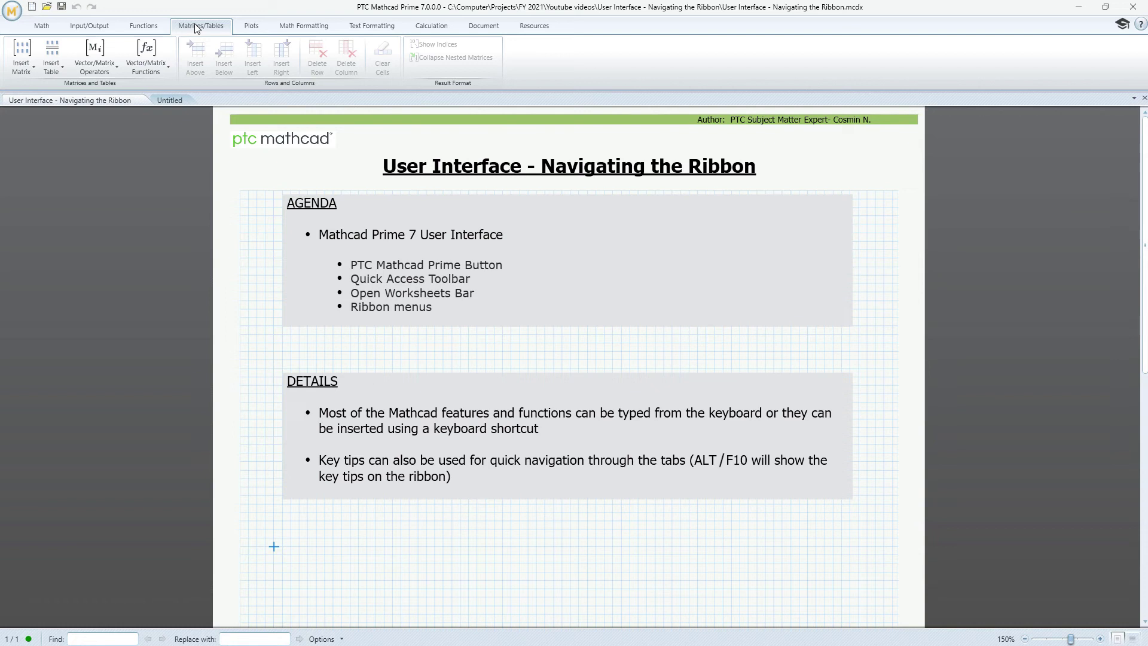
pyautogui.click(251, 26)
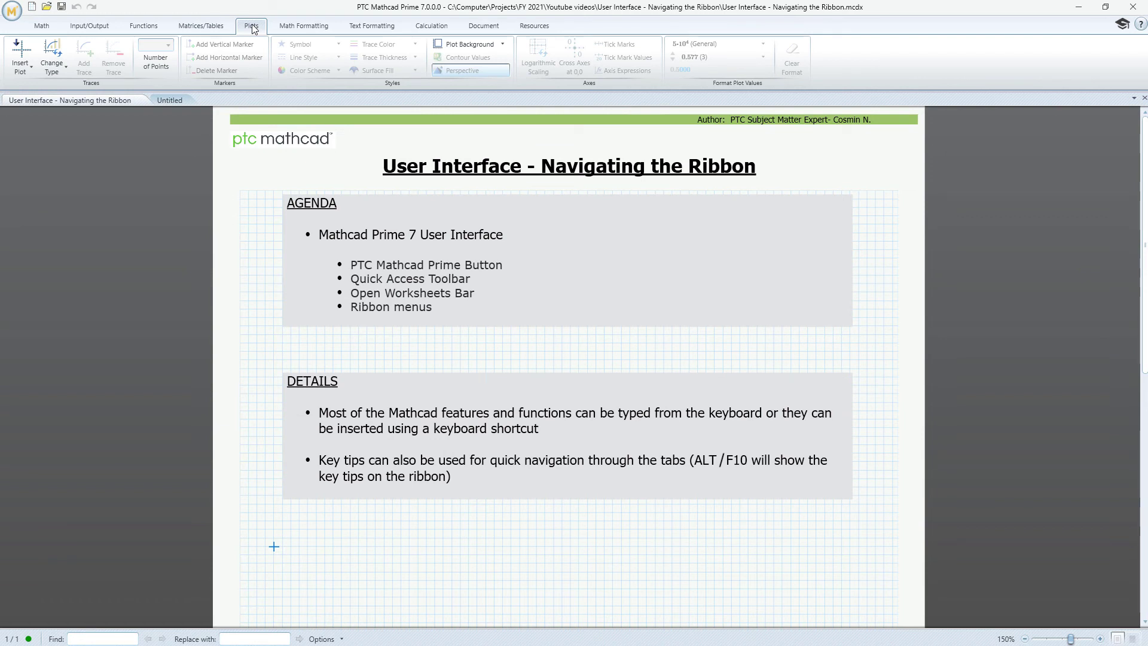
pyautogui.click(28, 59)
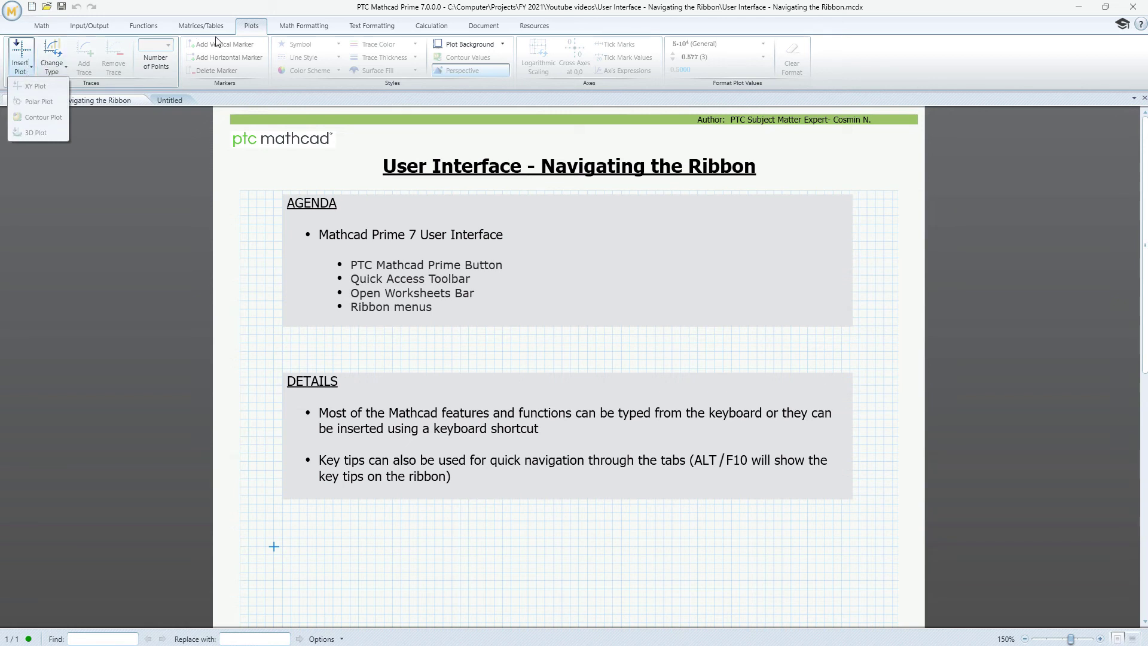
pyautogui.click(296, 10)
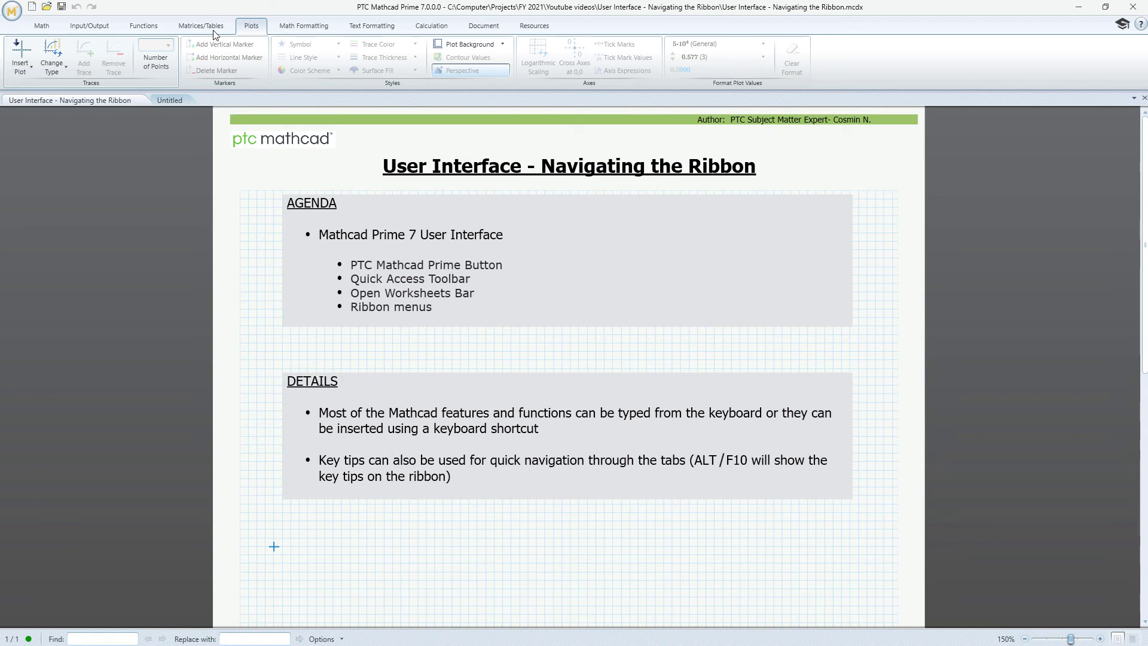
pyautogui.click(311, 25)
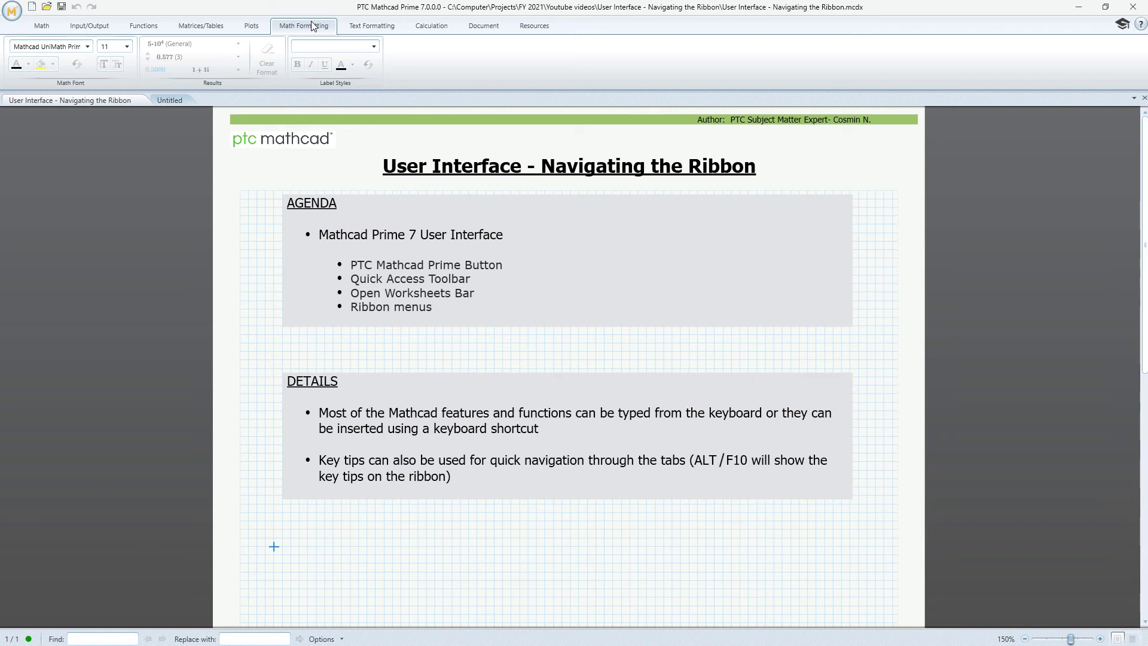
# Pass through Text Formatting to the Calculation tab showing error tracing and ORIGIN, TOL, CTOL
pyautogui.click(364, 27)
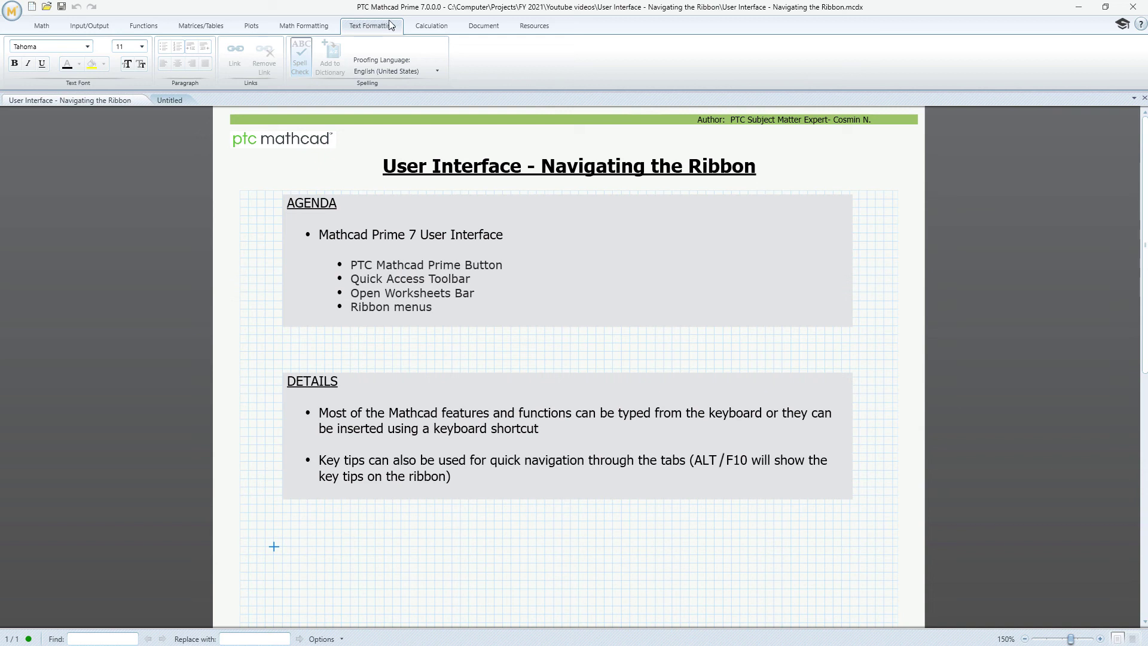
pyautogui.click(420, 30)
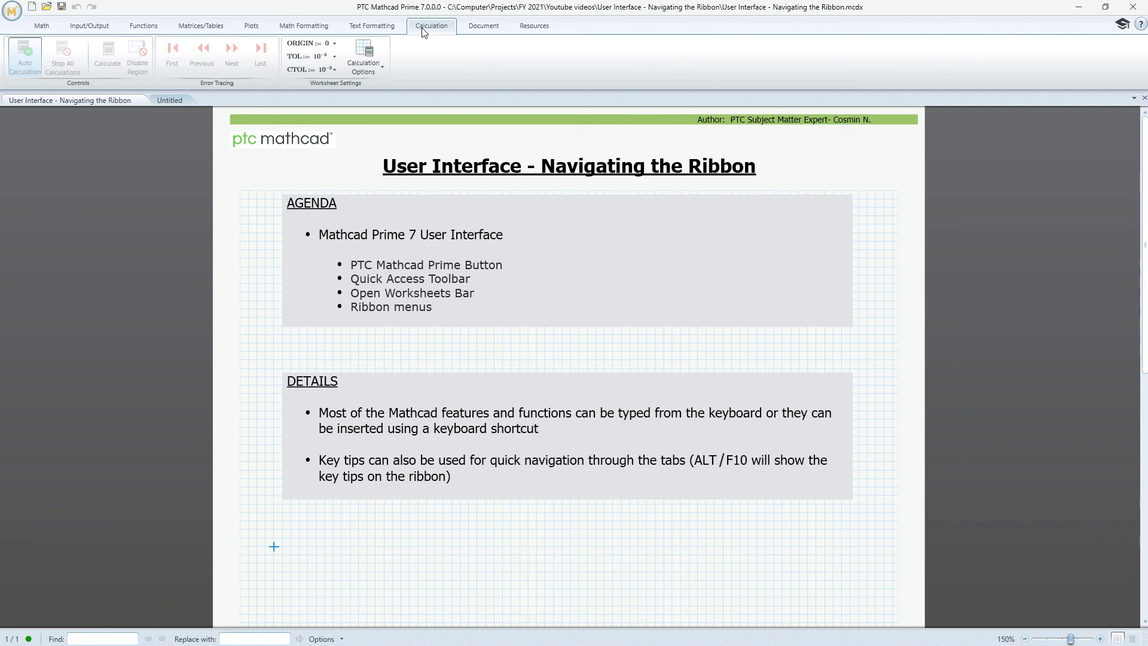
# Pass through the Document tab to the Resources tab with tutorials, community and support links
pyautogui.click(479, 28)
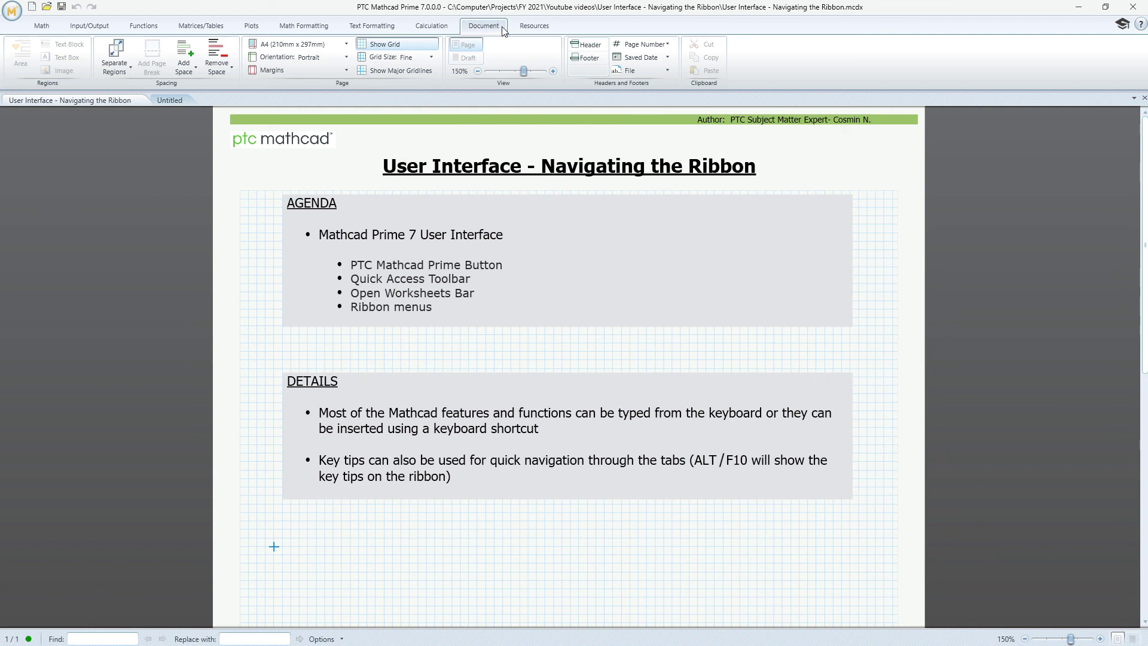
pyautogui.click(526, 29)
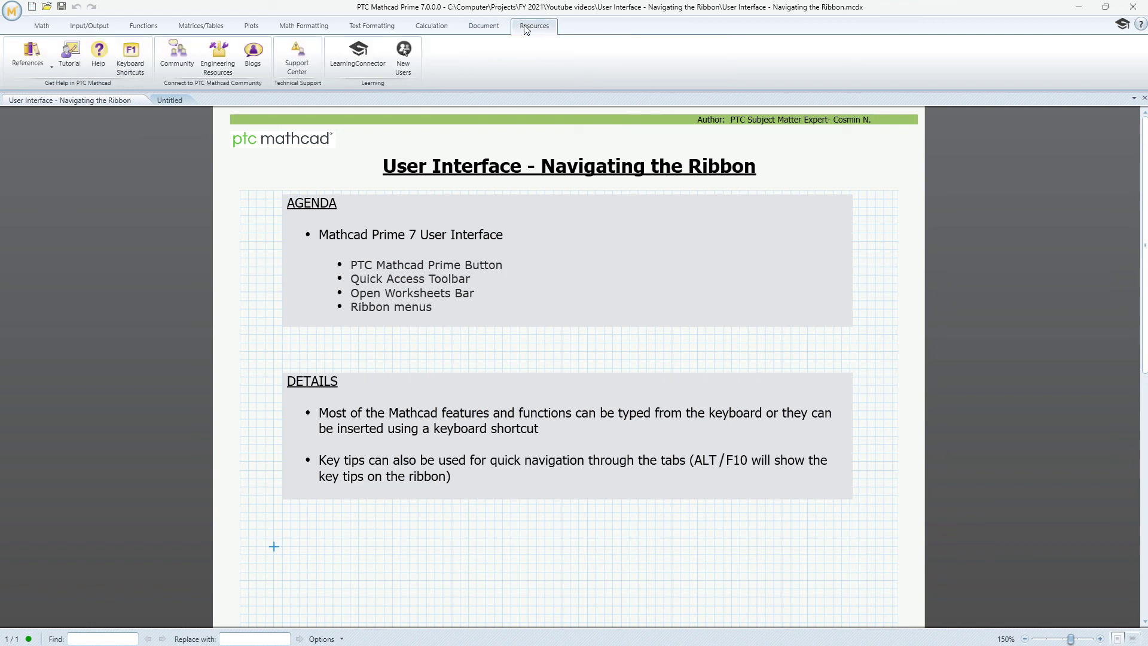